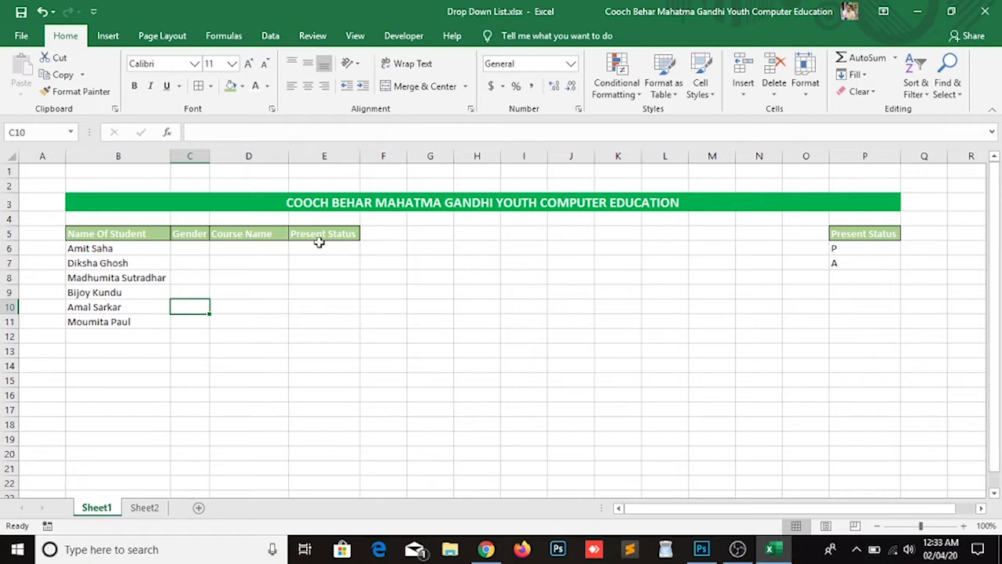
Set up a List validation on E6:E11 with source =$P$6:$P$7 (P and A)
left_click_drag(318, 245, 316, 321)
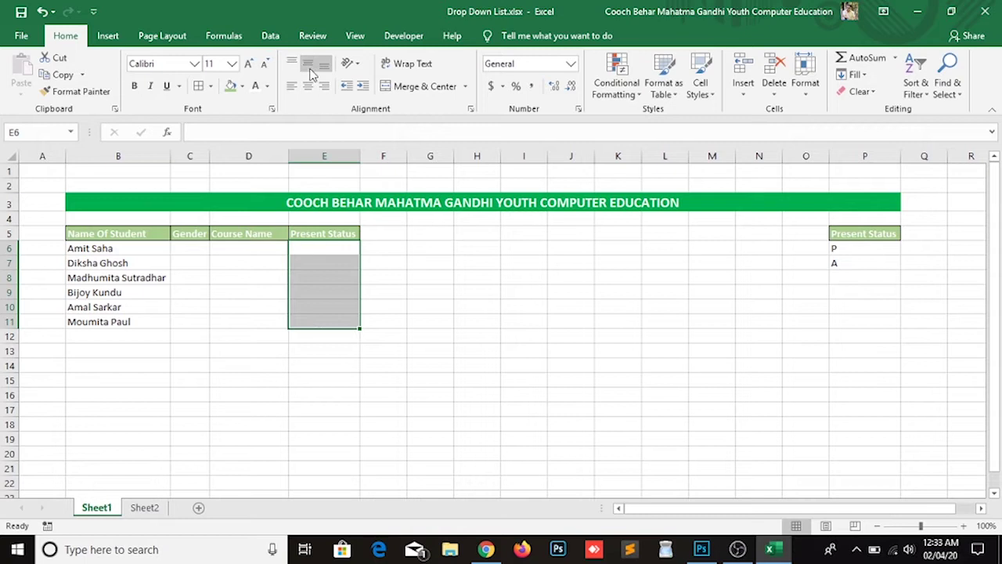
left_click(270, 36)
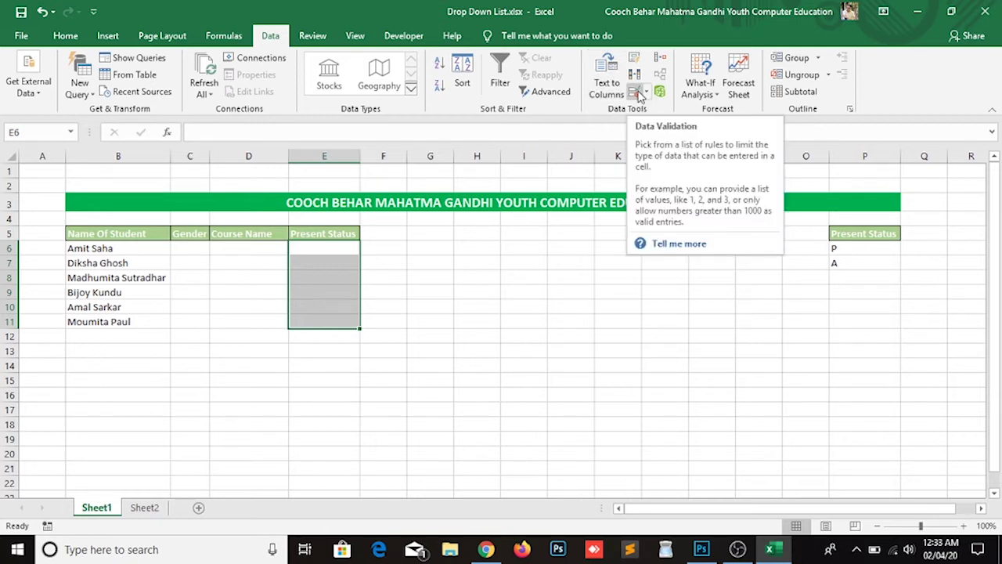
left_click(646, 92)
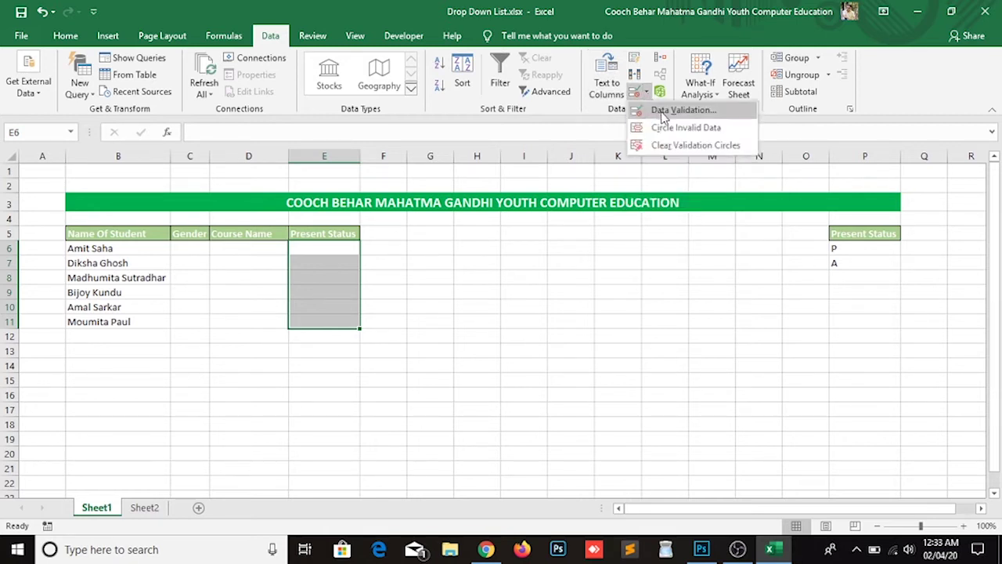
left_click(663, 110)
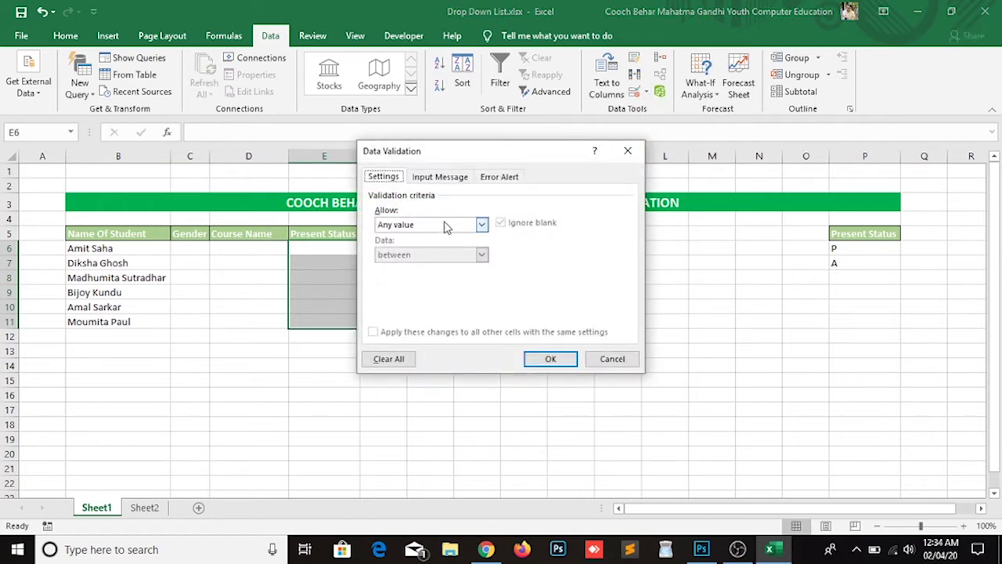
left_click(446, 225)
left_click(384, 267)
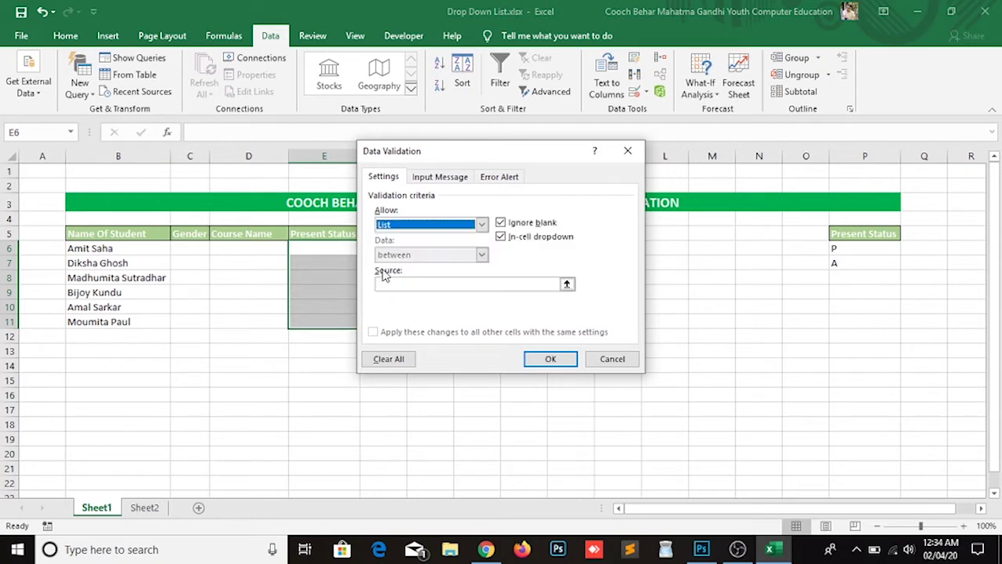
left_click(421, 283)
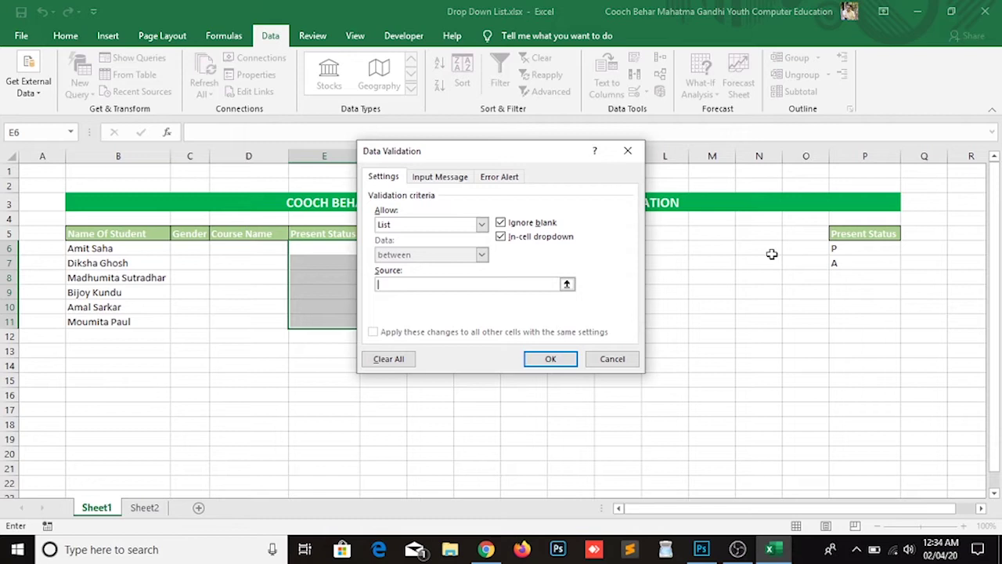
left_click_drag(850, 247, 844, 264)
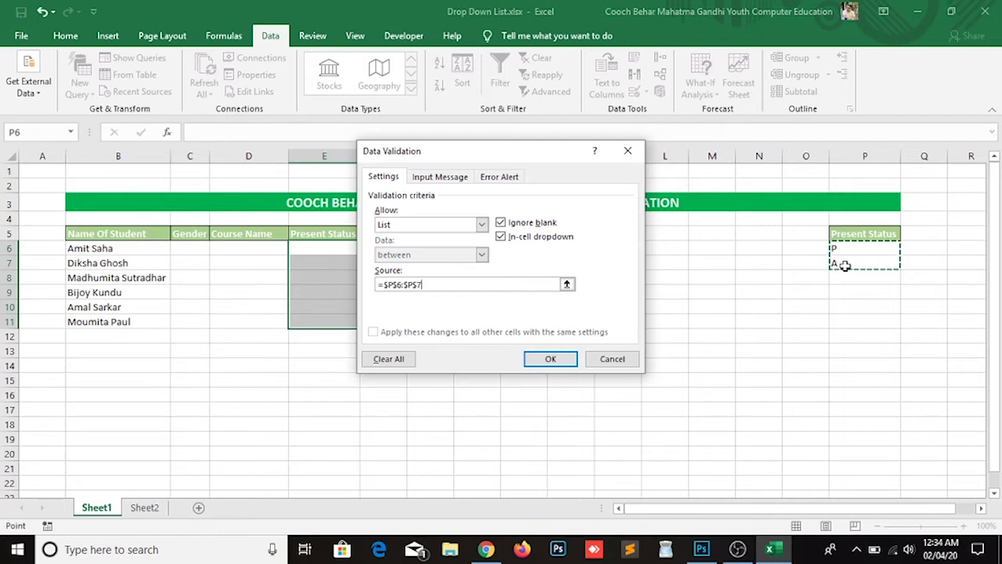
Confirm the Present Status list rule and set E6, E7, E8 to P, A, P
left_click(550, 359)
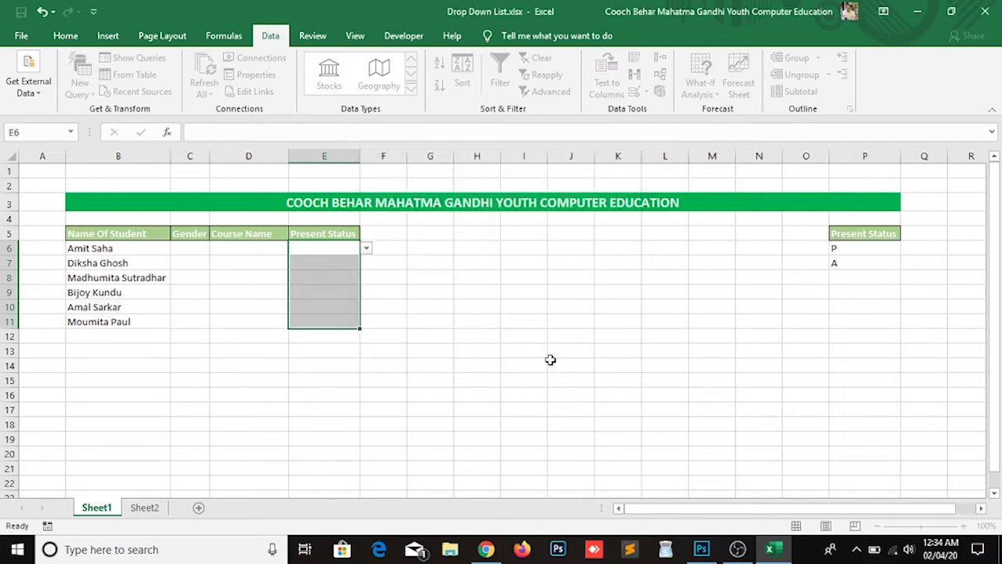
left_click(352, 292)
left_click(338, 264)
left_click(342, 248)
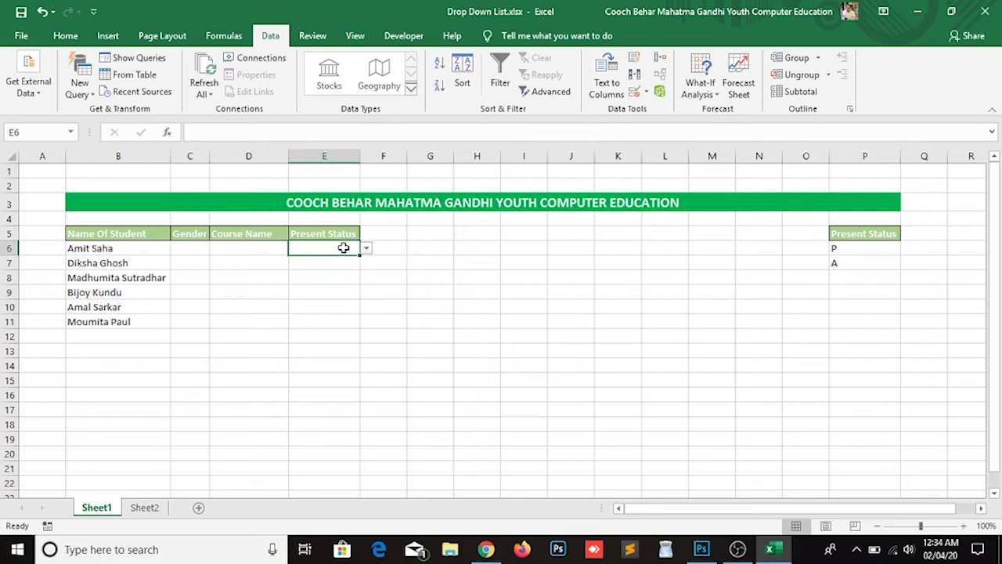
left_click(365, 252)
left_click(329, 258)
left_click(354, 266)
left_click(366, 263)
left_click(325, 283)
left_click(321, 278)
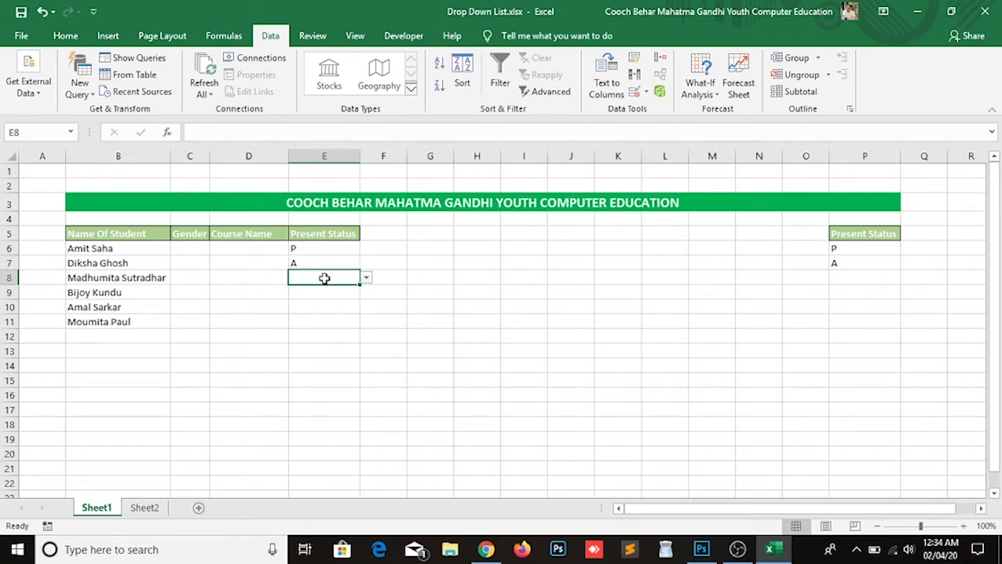
left_click(366, 278)
left_click(331, 289)
Set Present Status for E9, E10, E11 to P, A, P from the drop-downs
left_click(332, 292)
left_click(366, 293)
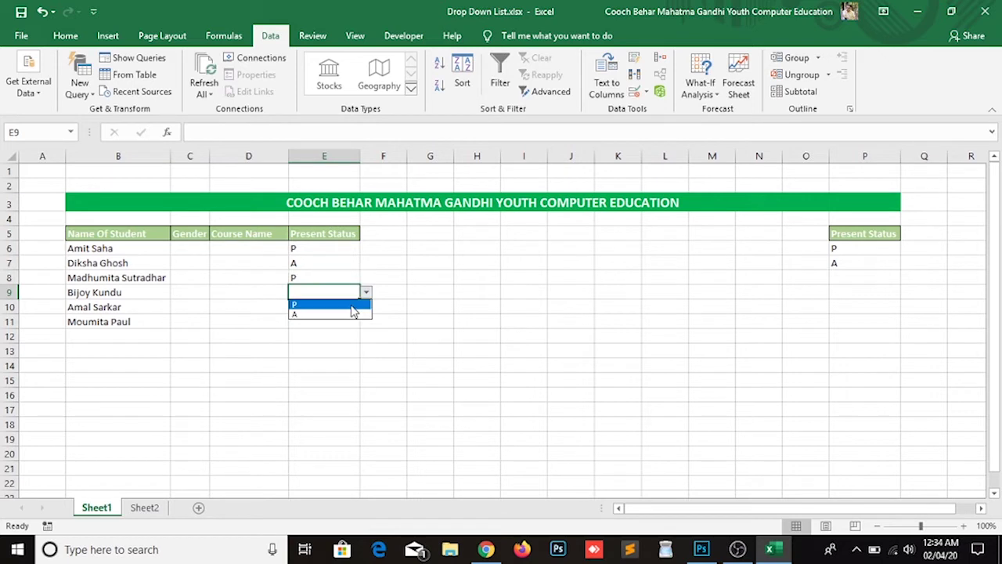
left_click(339, 303)
left_click(339, 306)
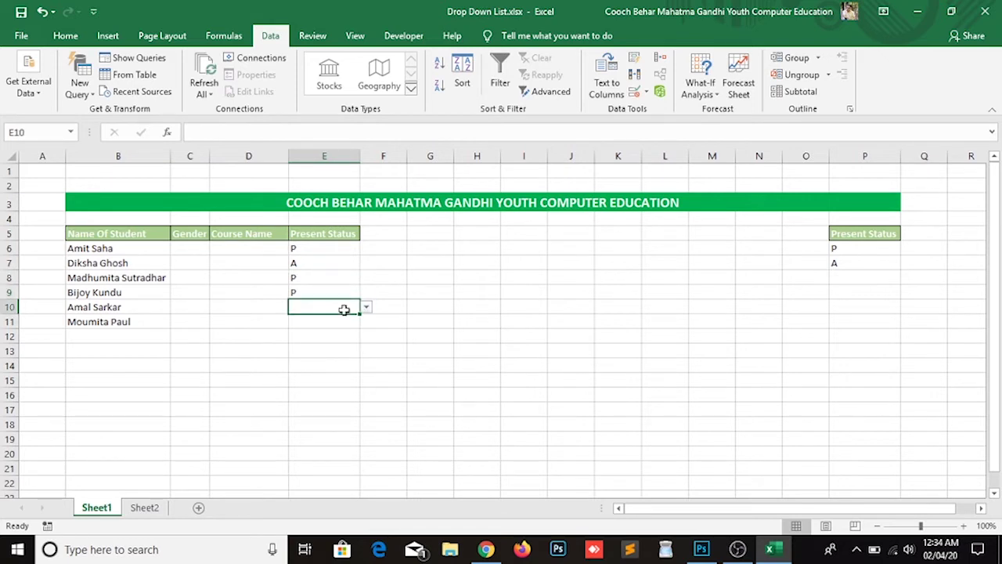
left_click(366, 307)
left_click(329, 328)
left_click(328, 325)
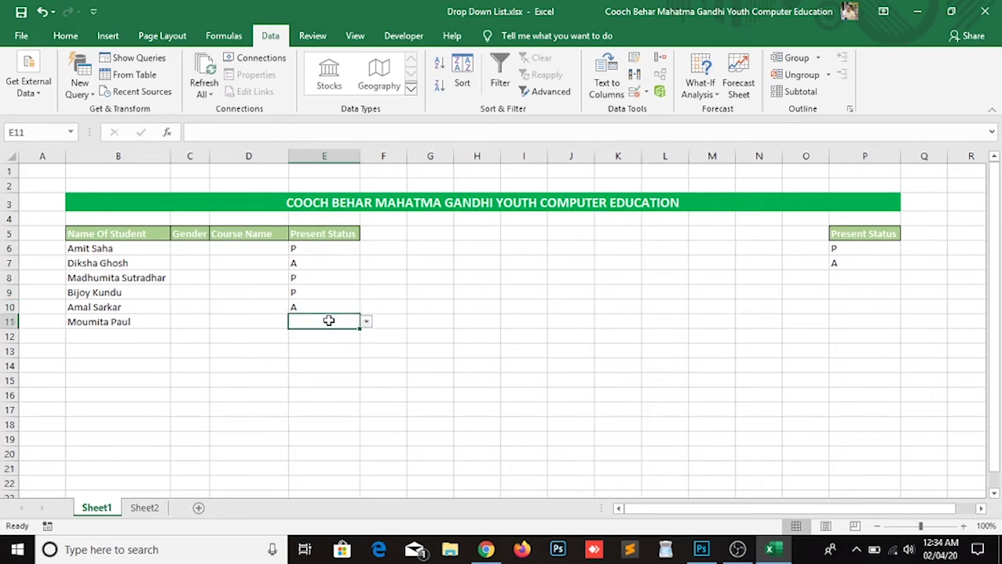
left_click(365, 322)
left_click(328, 335)
Recheck E9's status, then move over to the first Gender cell C6
left_click(337, 291)
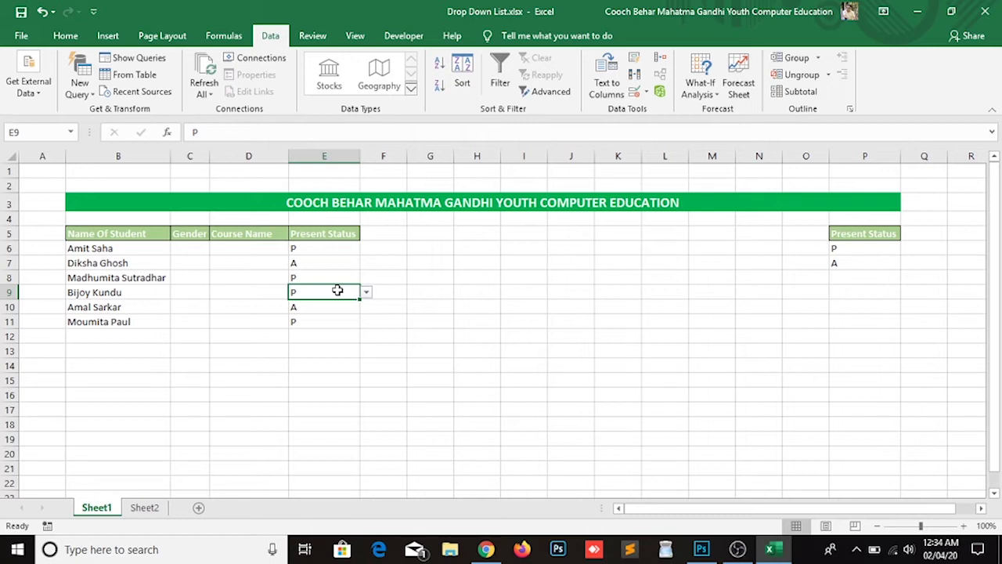
key("Down")
key("Down")
key("Right")
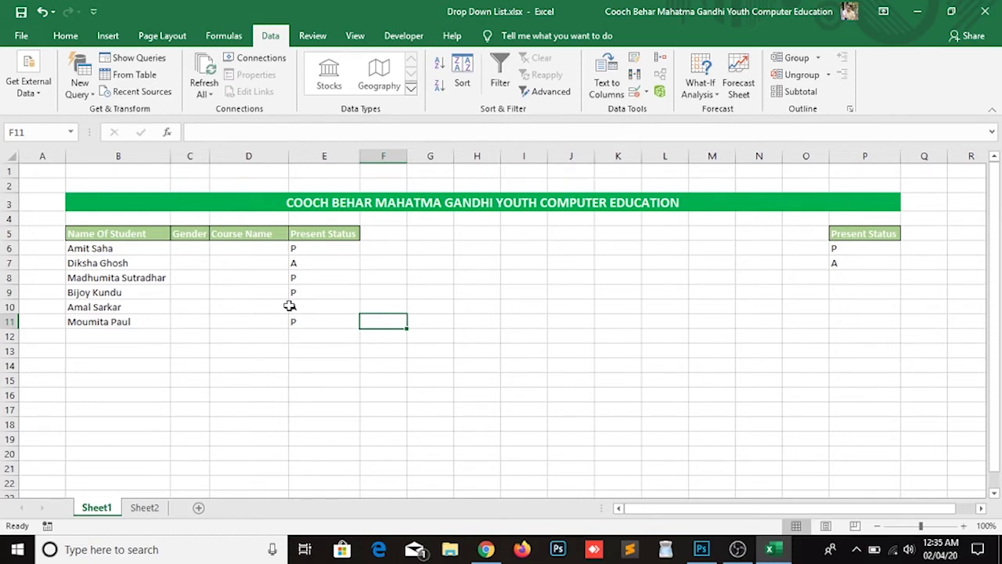
left_click(194, 247)
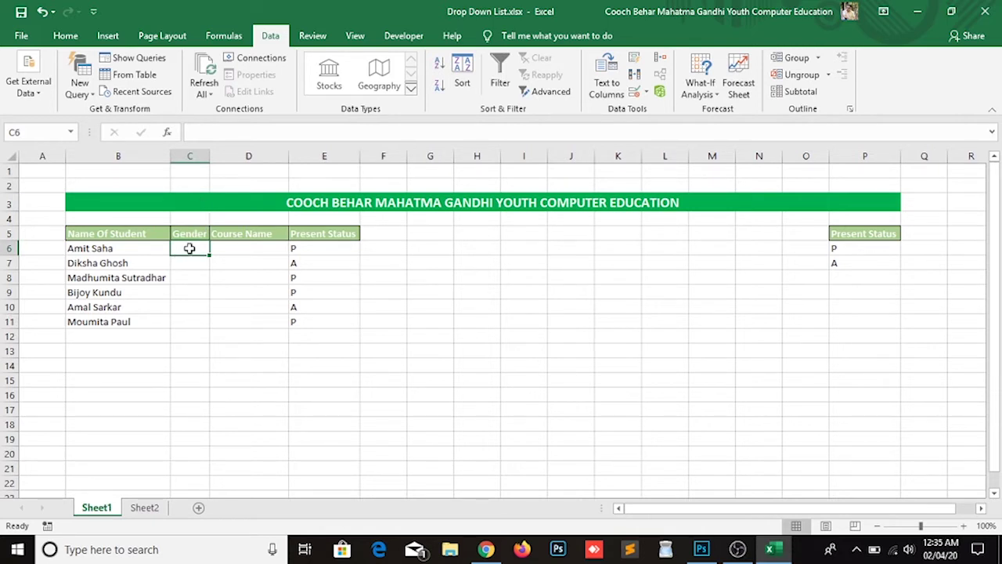
Apply a List validation to C6:C11 with source 'Male, Female'
left_click_drag(190, 248, 192, 321)
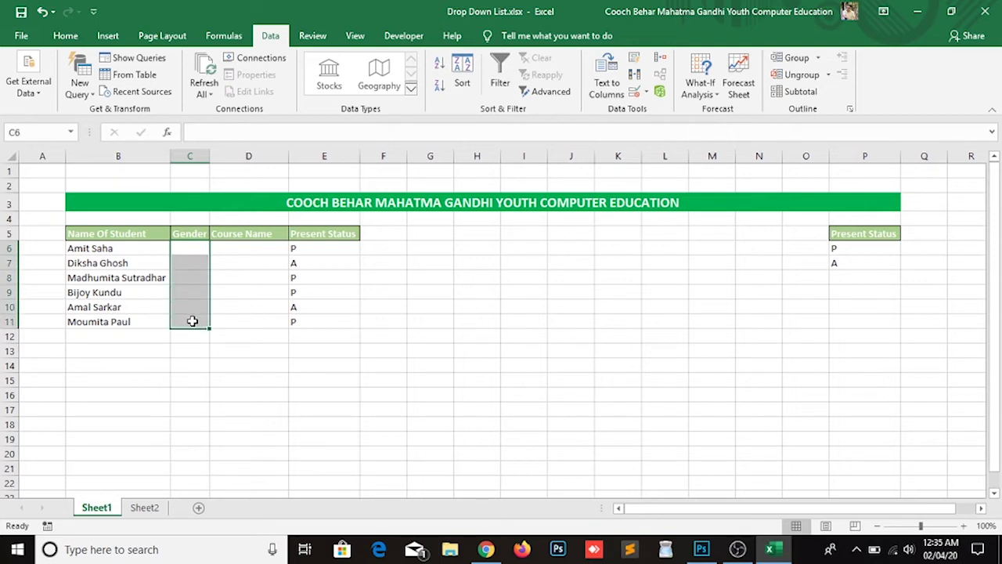
left_click(646, 93)
left_click(655, 105)
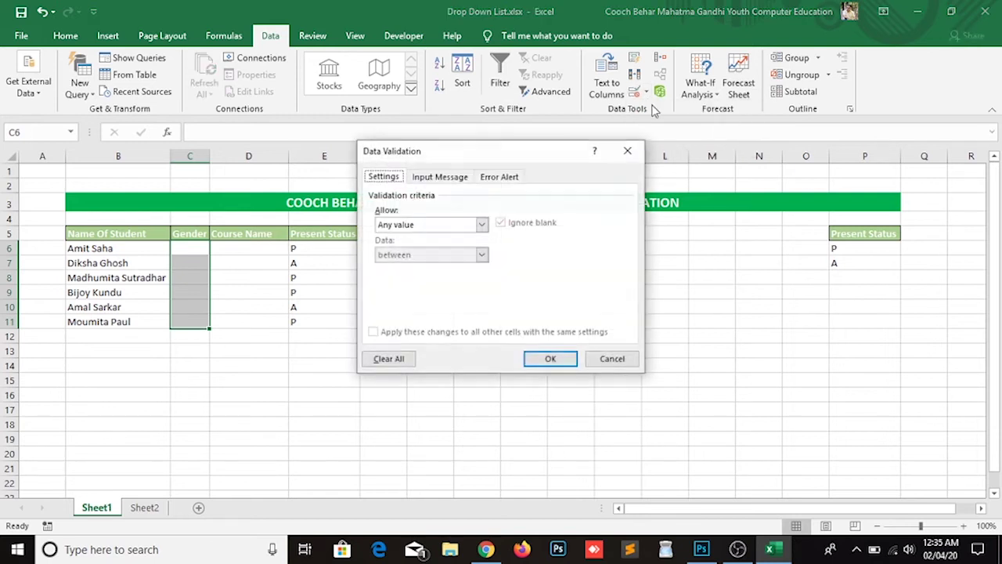
left_click(450, 224)
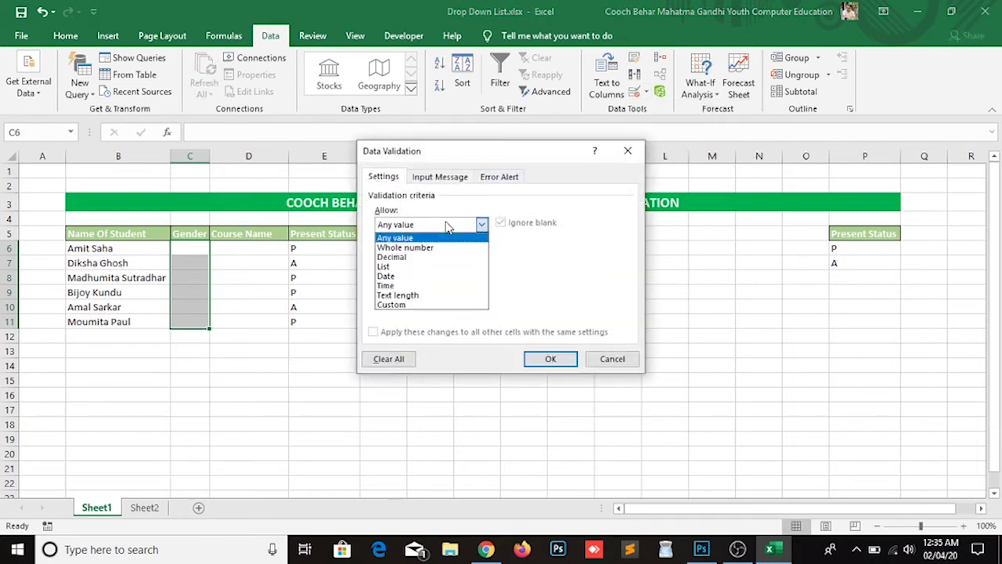
left_click(396, 267)
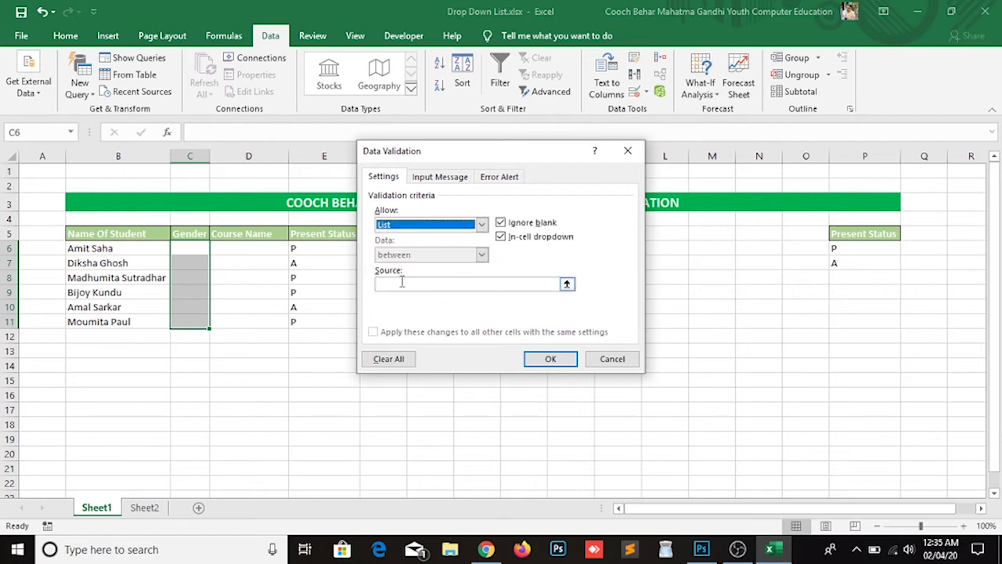
left_click(404, 284)
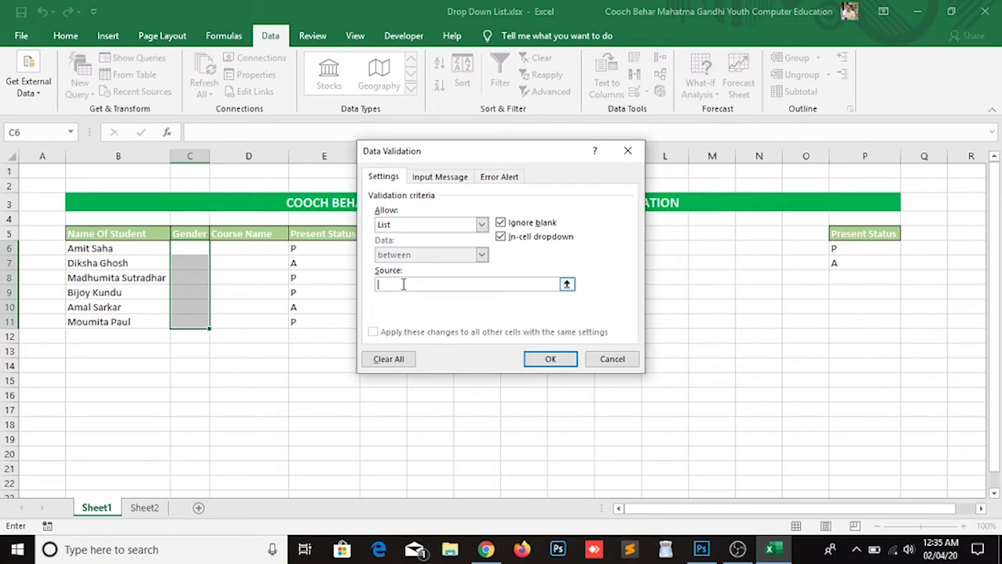
type("Male")
type(", ")
type("Female")
left_click(550, 359)
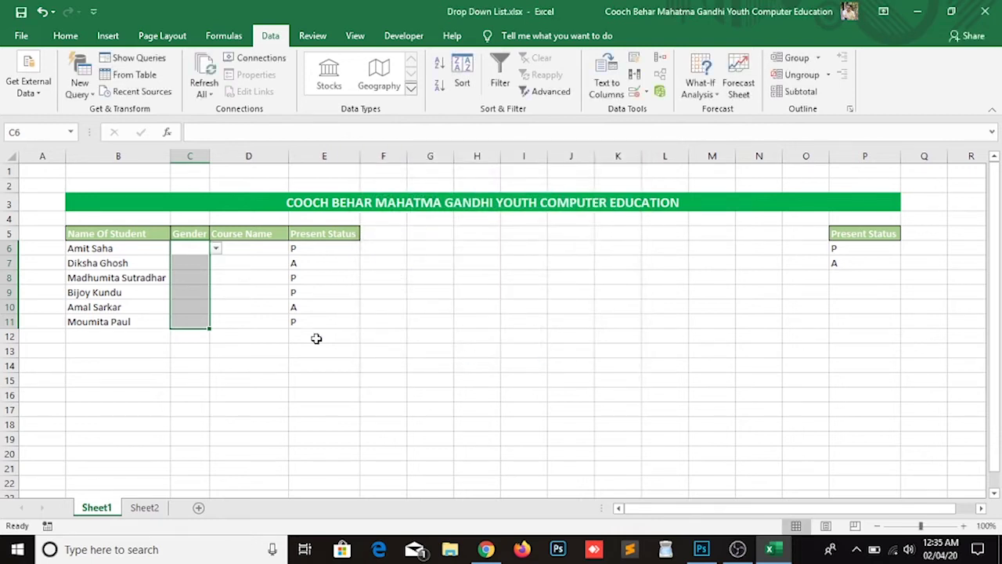
Pick Male, Female, Female for Gender cells C6, C7, C8 from the drop-downs
left_click(175, 251)
left_click(215, 248)
left_click(196, 260)
left_click(196, 263)
left_click(215, 263)
left_click(190, 280)
left_click(190, 278)
left_click(215, 279)
left_click(193, 297)
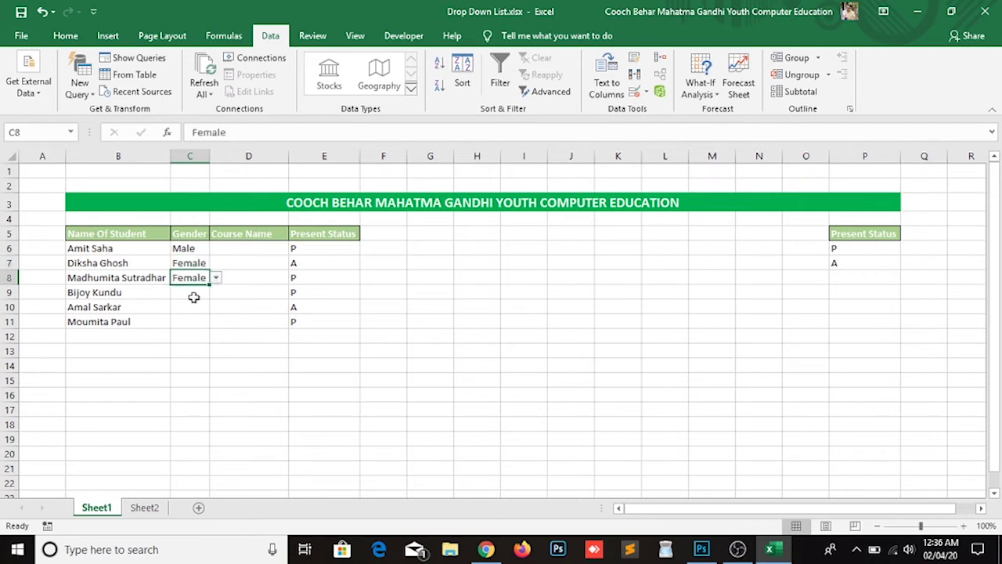
Pick Male, Male, Female for Gender cells C9, C10, C11
left_click(193, 293)
left_click(215, 292)
left_click(188, 304)
left_click(197, 307)
left_click(216, 307)
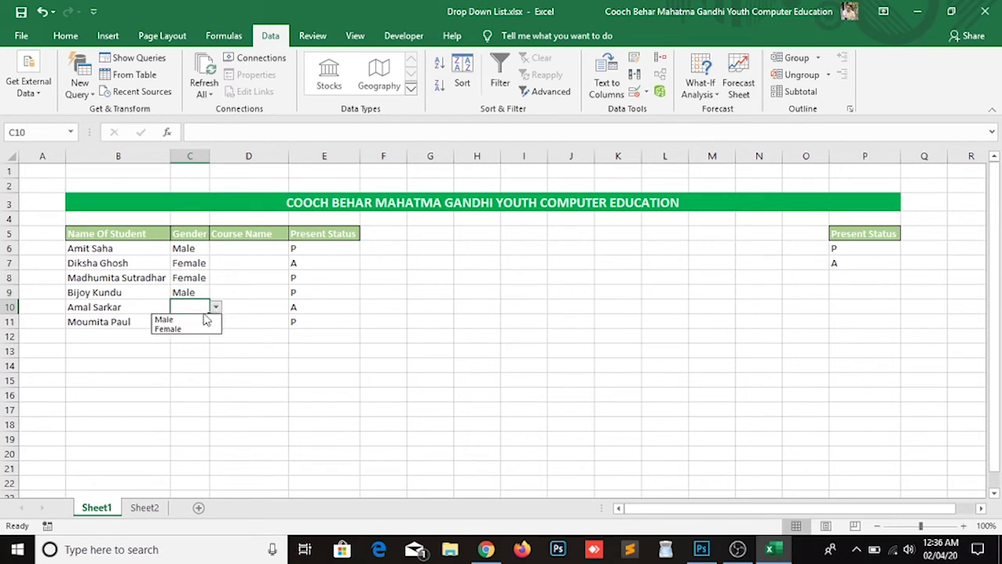
left_click(205, 318)
left_click(193, 321)
left_click(214, 321)
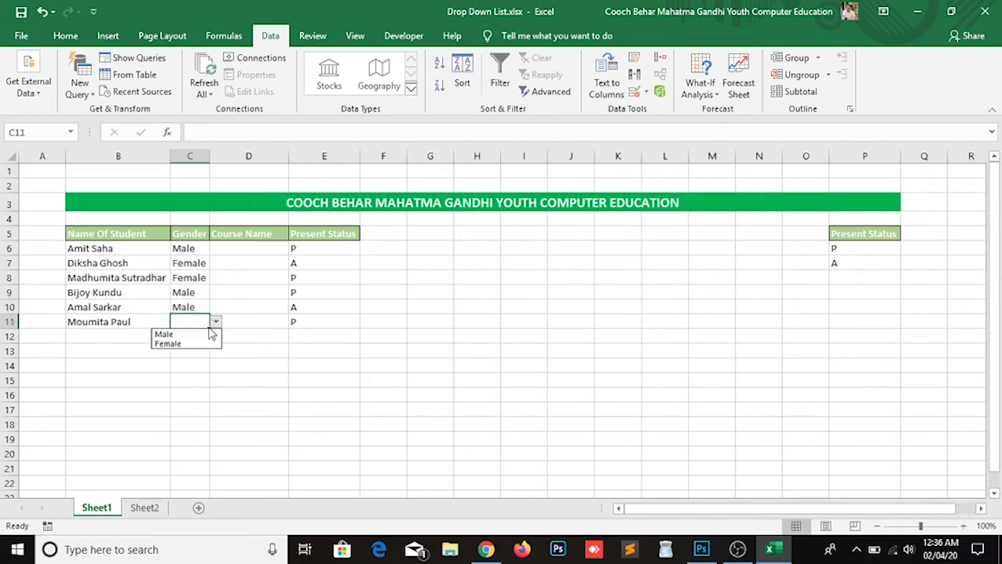
left_click(180, 344)
left_click_drag(233, 280, 237, 269)
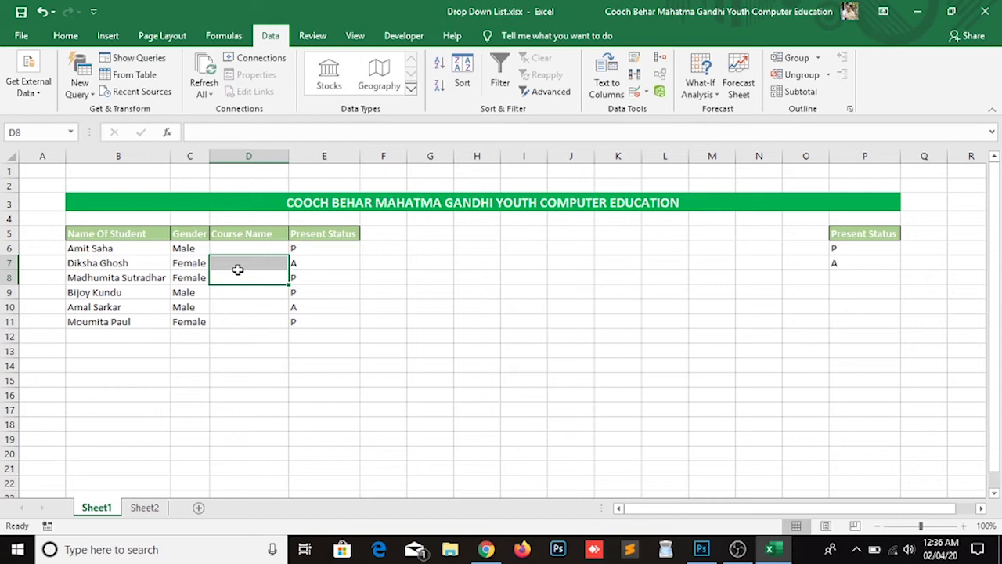
left_click(241, 333)
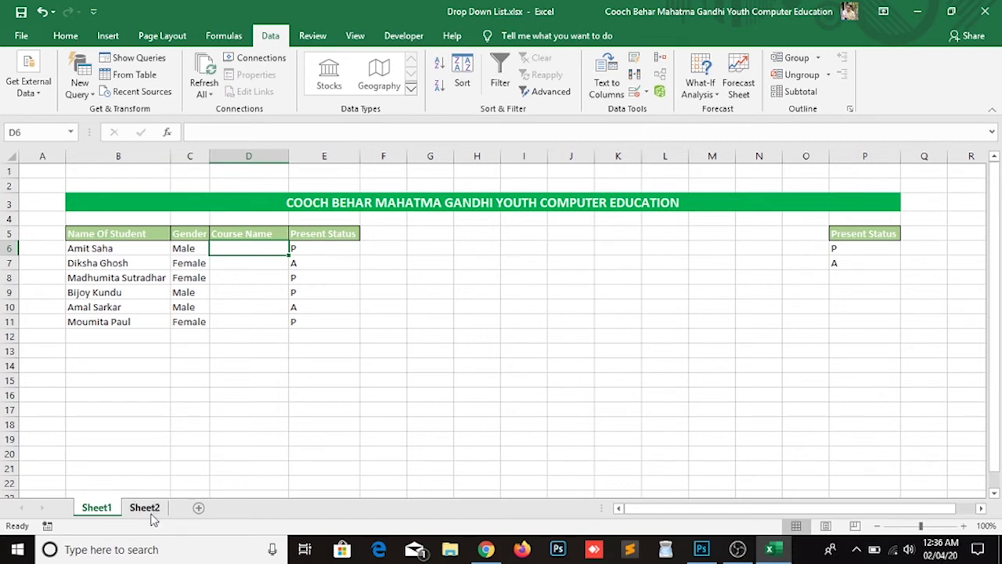
On Sheet2, name the course list A1:A11 'Course' via the Name Box
left_click(145, 509)
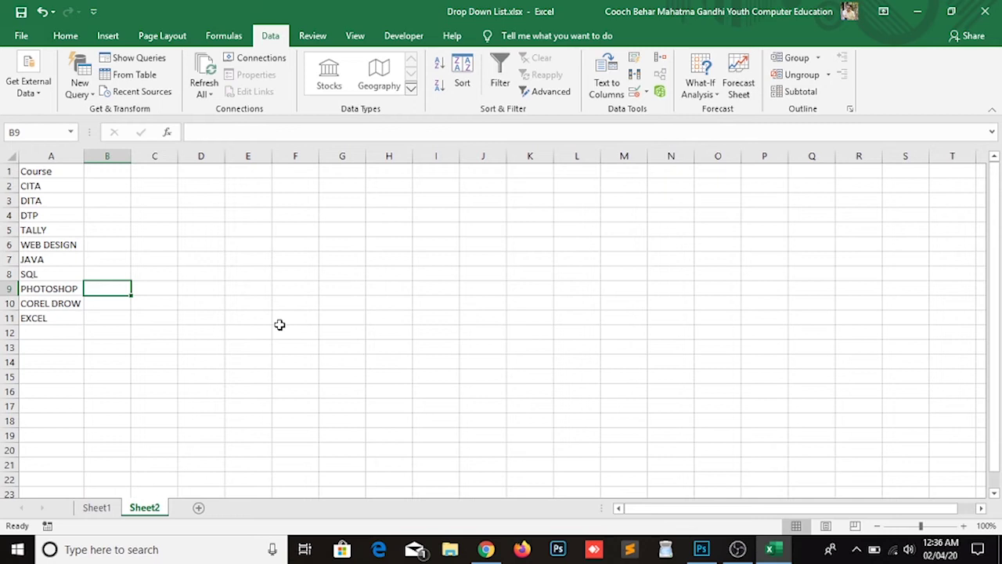
left_click(53, 170)
left_click(120, 216)
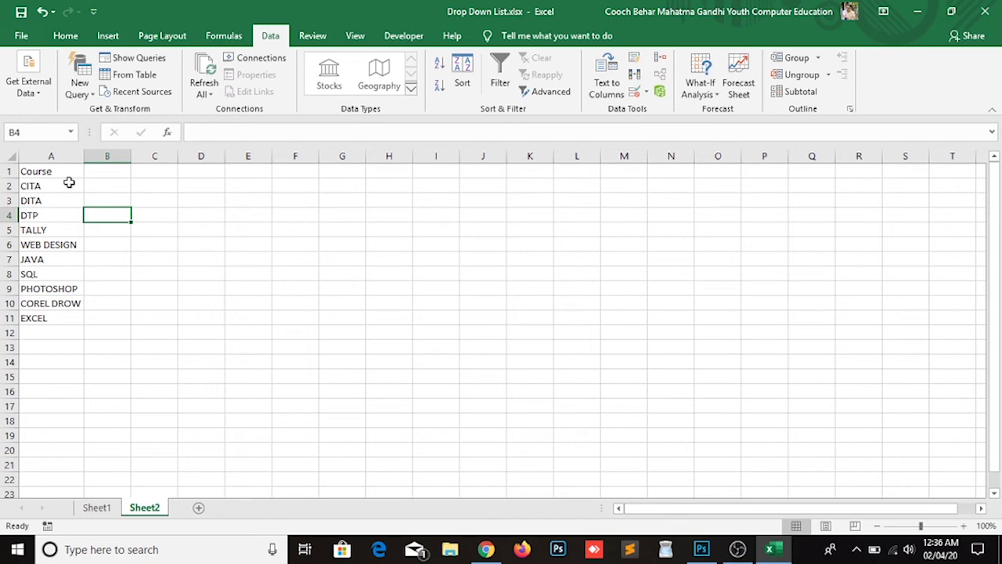
left_click_drag(51, 171, 45, 315)
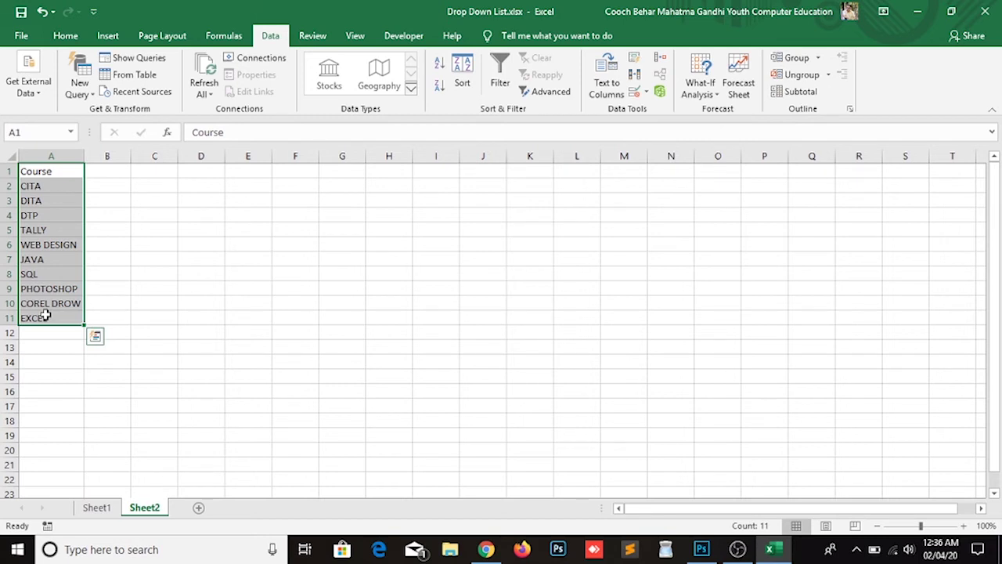
left_click(41, 132)
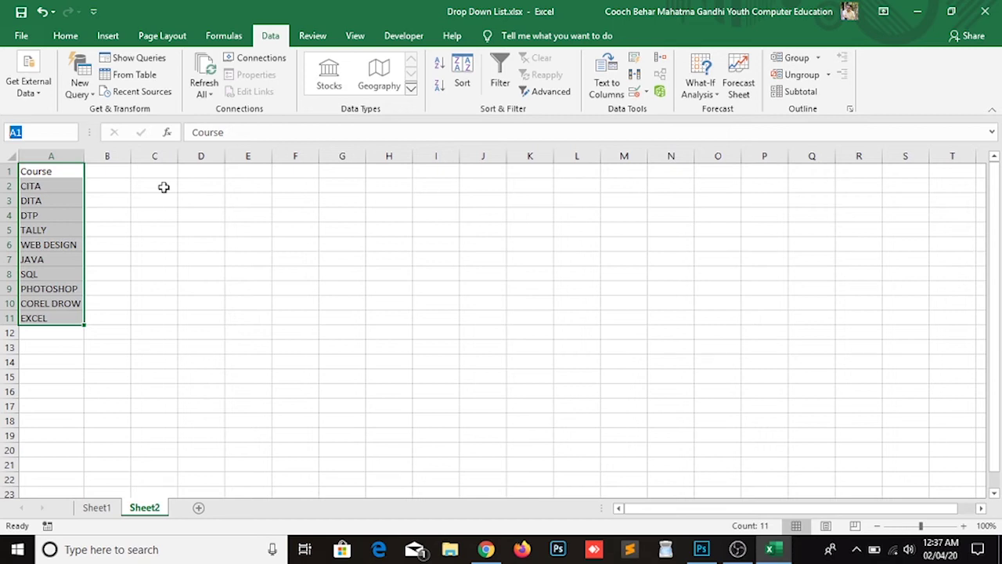
type("Course")
key("Return")
Reselect A1:A11 to verify the Course name, then return to Sheet1
left_click(102, 273)
left_click(62, 186)
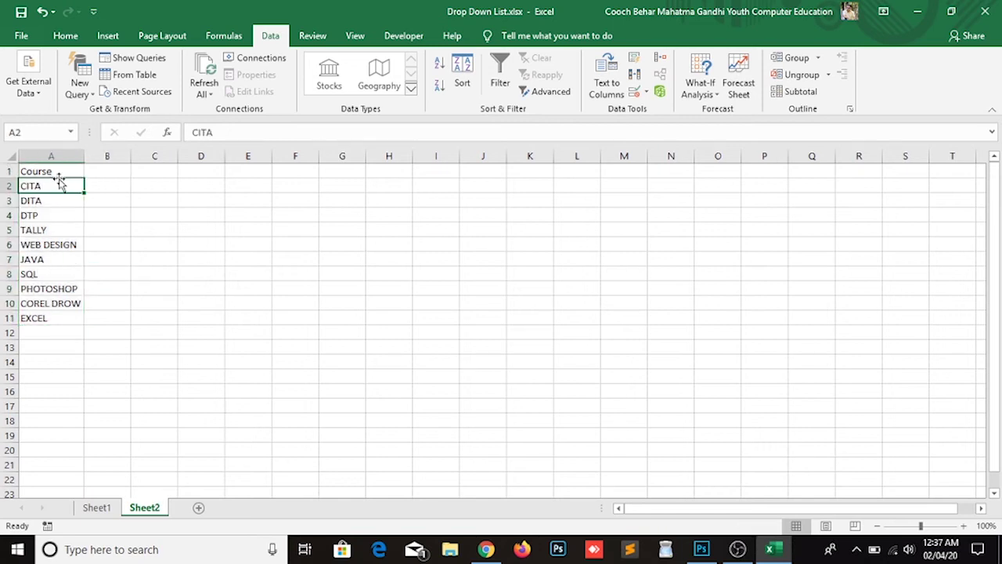
left_click_drag(59, 170, 35, 318)
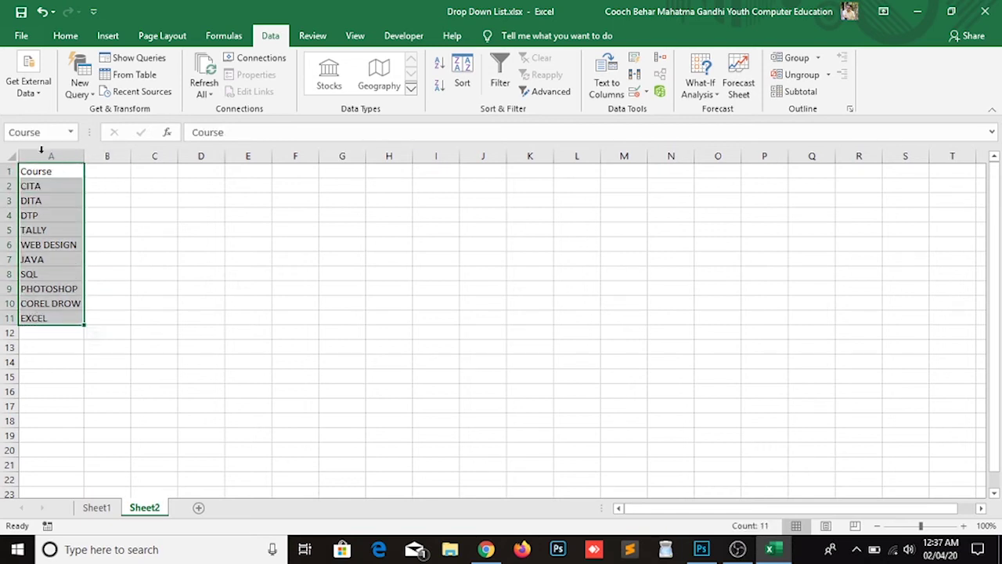
left_click(122, 216)
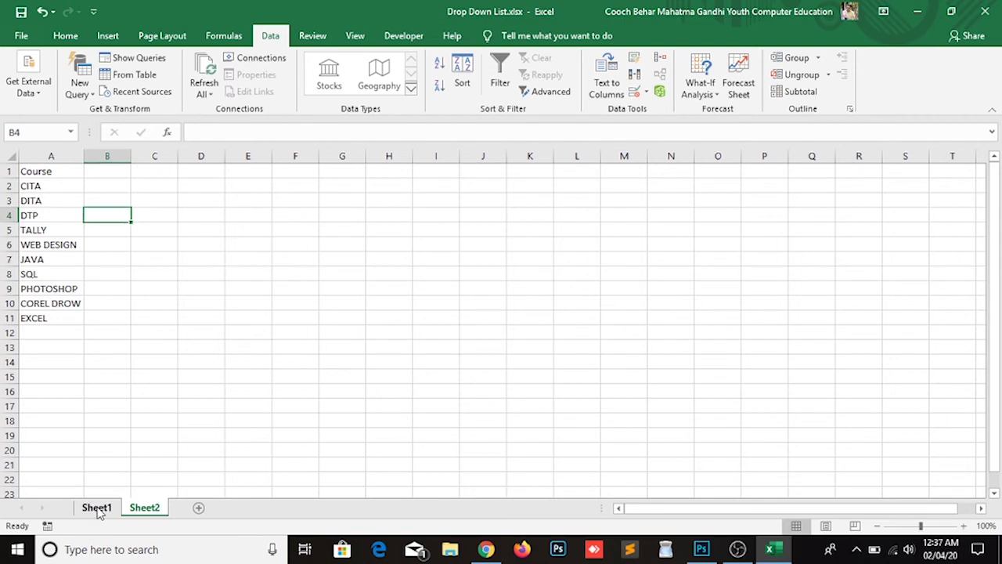
left_click(96, 507)
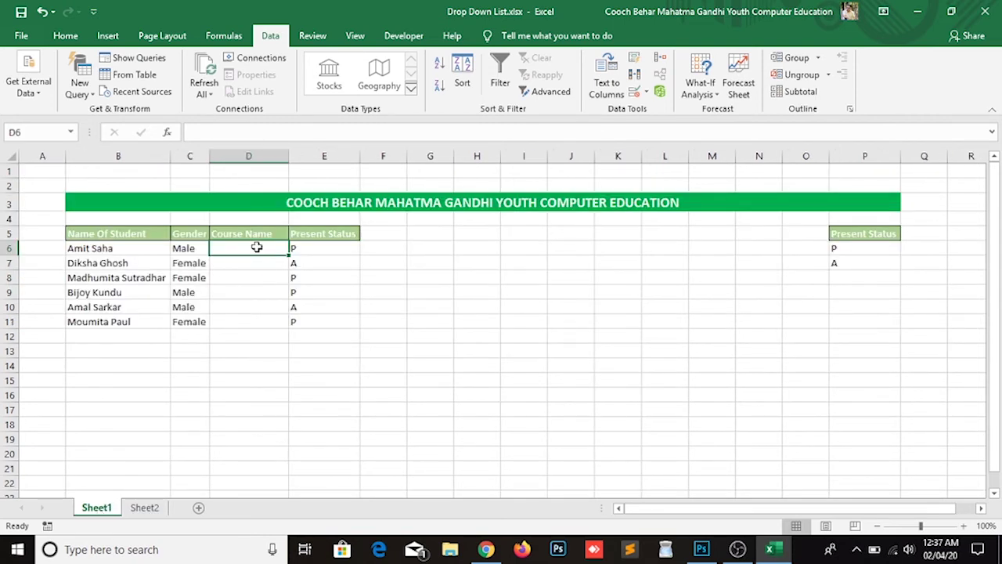
Apply a List validation with source =Course to D6:D11 and check D6's drop-down
left_click_drag(257, 247, 259, 328)
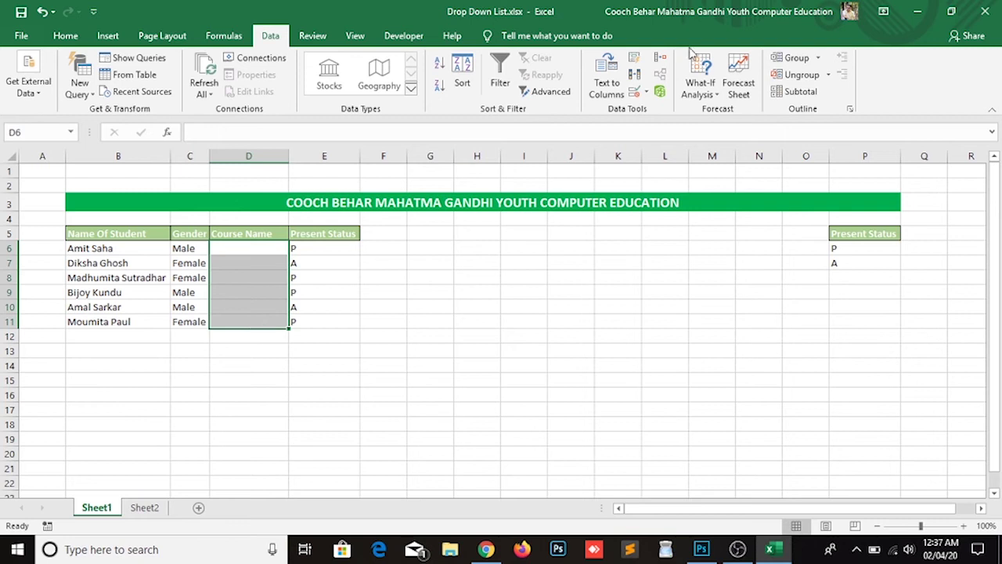
left_click(645, 92)
left_click(656, 111)
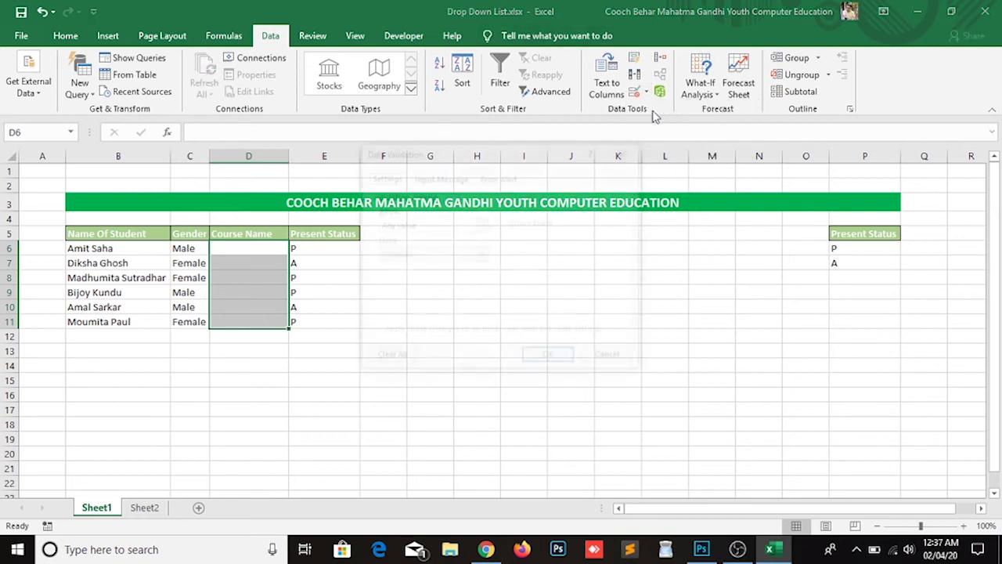
left_click(437, 224)
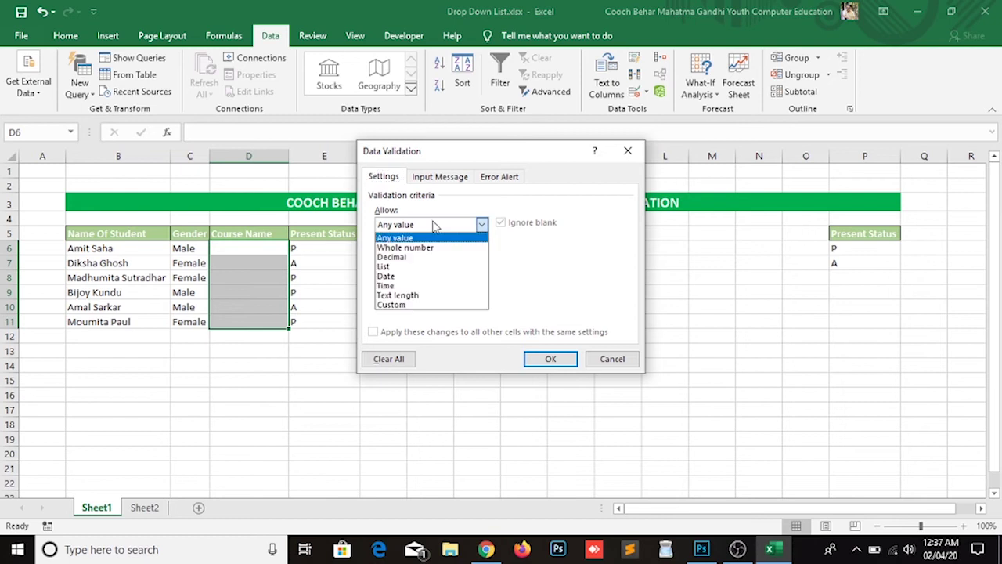
left_click(406, 268)
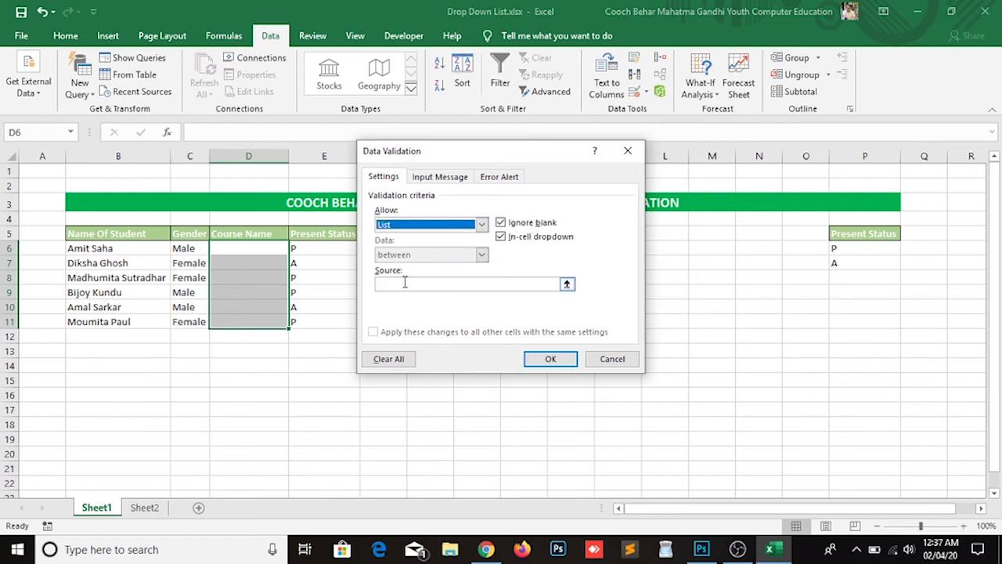
left_click(405, 283)
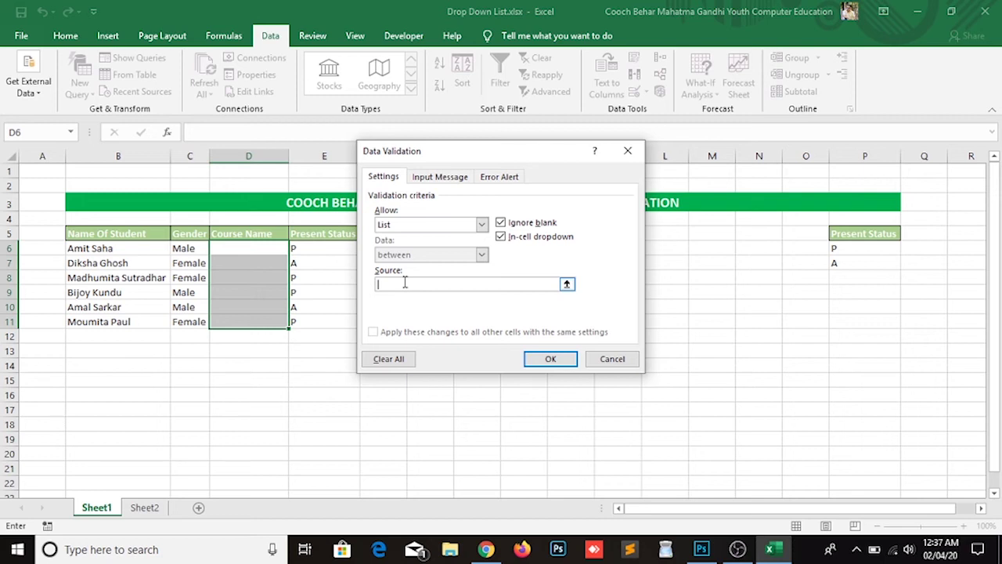
type("=")
type("Course")
left_click(551, 359)
left_click(237, 245)
left_click(294, 247)
Choose CITA, CITA, DITA as the courses in D6, D7, D8
left_click_drag(292, 284, 294, 269)
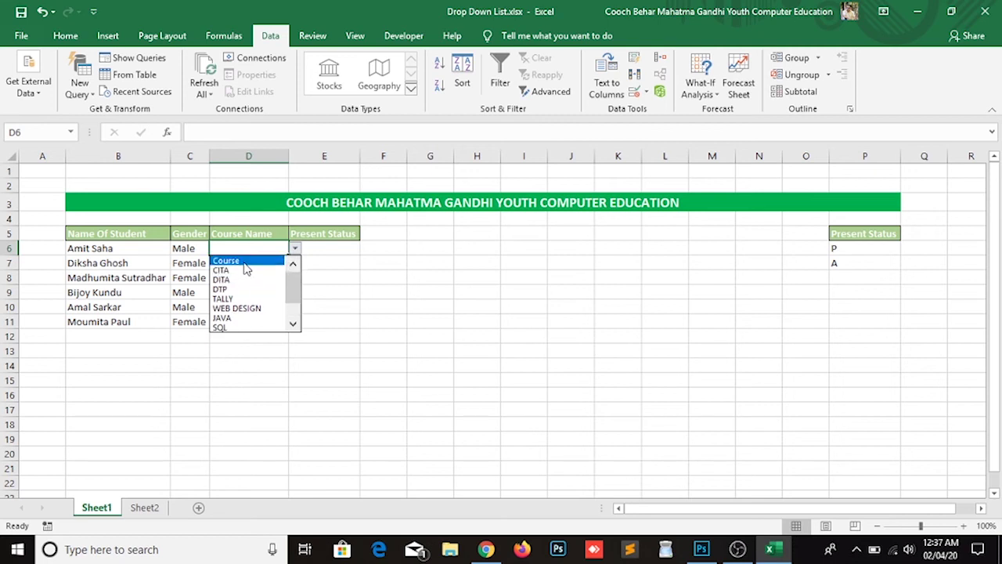
left_click(238, 269)
left_click(260, 263)
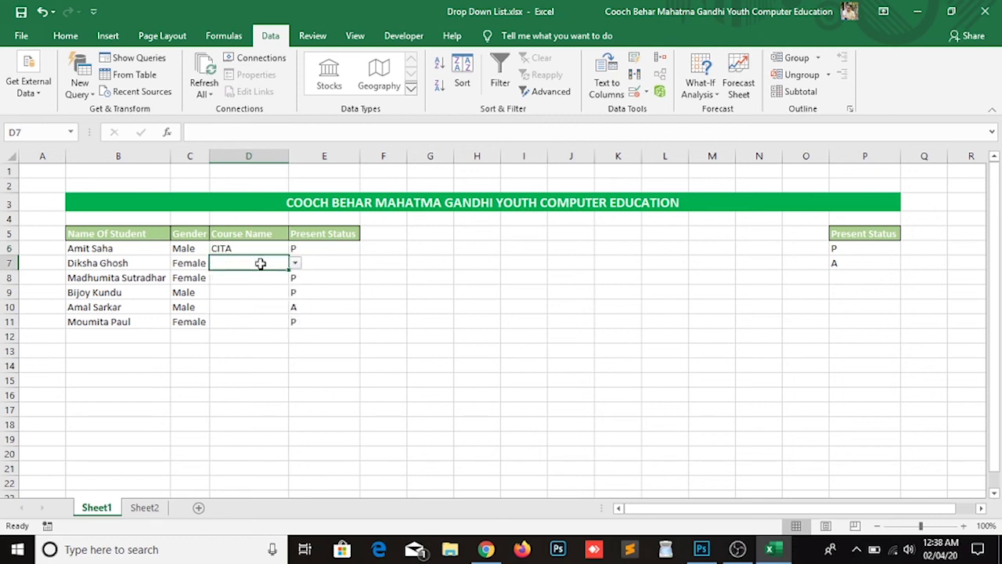
left_click(295, 264)
left_click(251, 285)
left_click(257, 280)
left_click(296, 279)
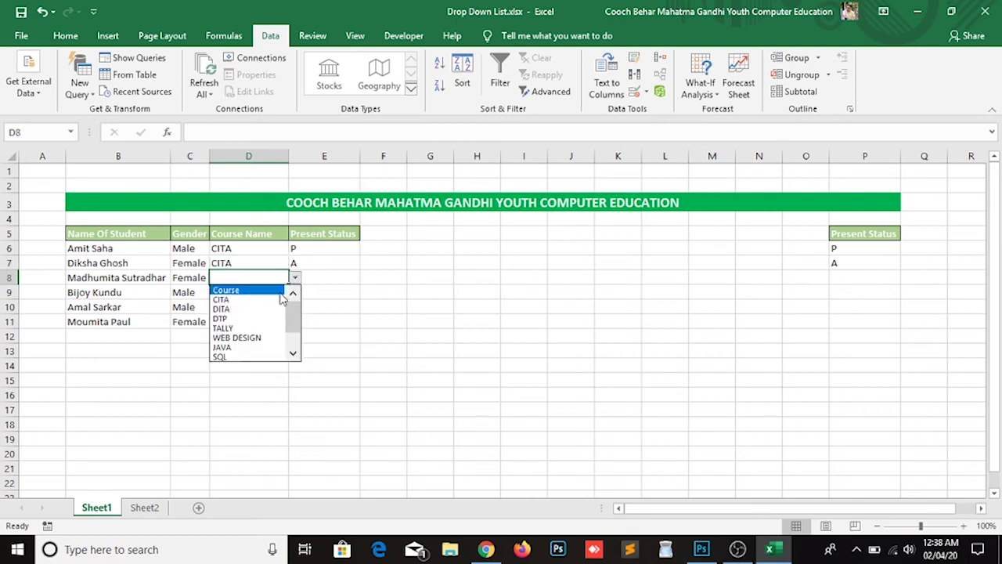
left_click(254, 310)
Choose DTP as the course in D9, D10 and D11
left_click(276, 295)
left_click(295, 292)
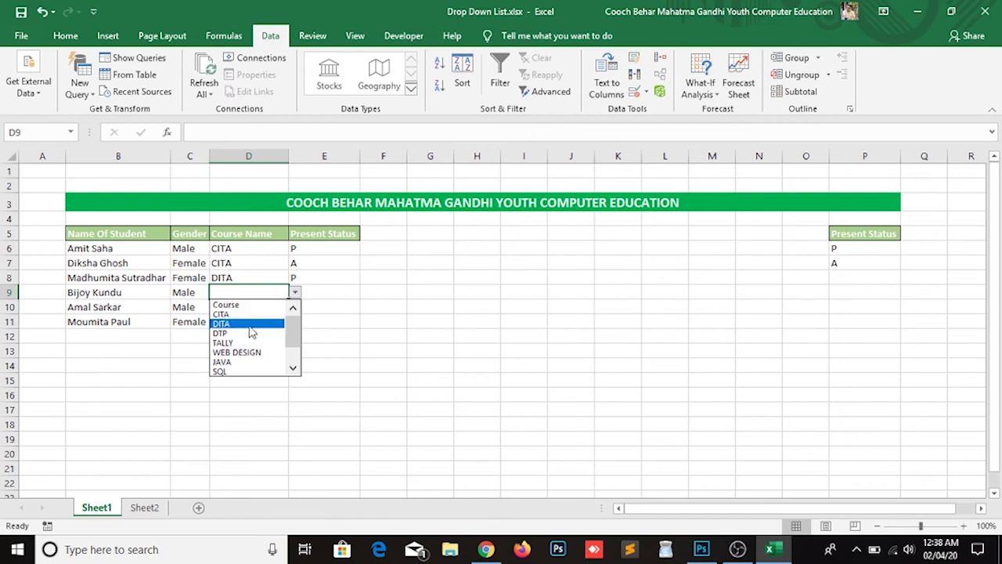
left_click(243, 335)
left_click(249, 310)
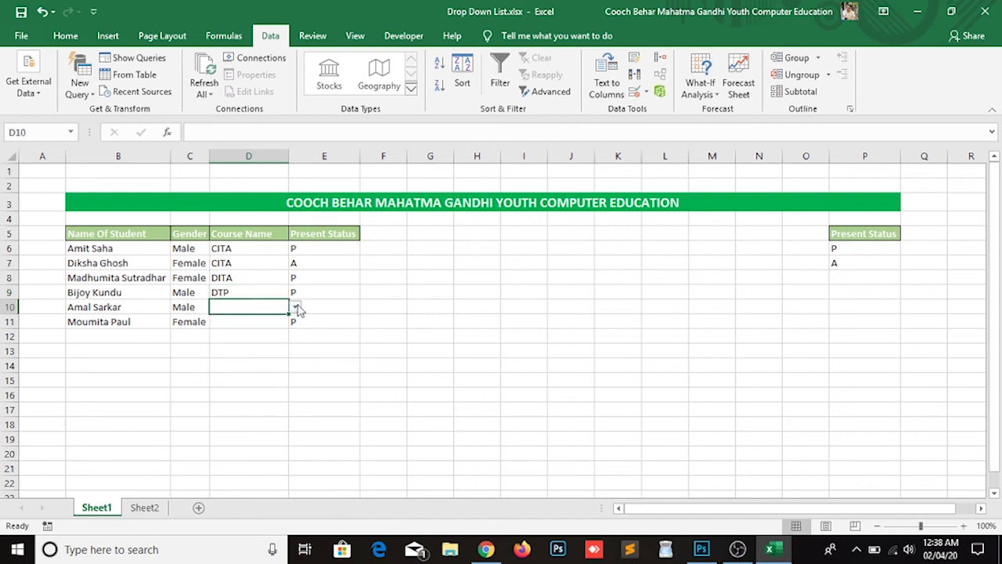
left_click(295, 307)
left_click(247, 350)
left_click(258, 321)
left_click(295, 321)
left_click(248, 363)
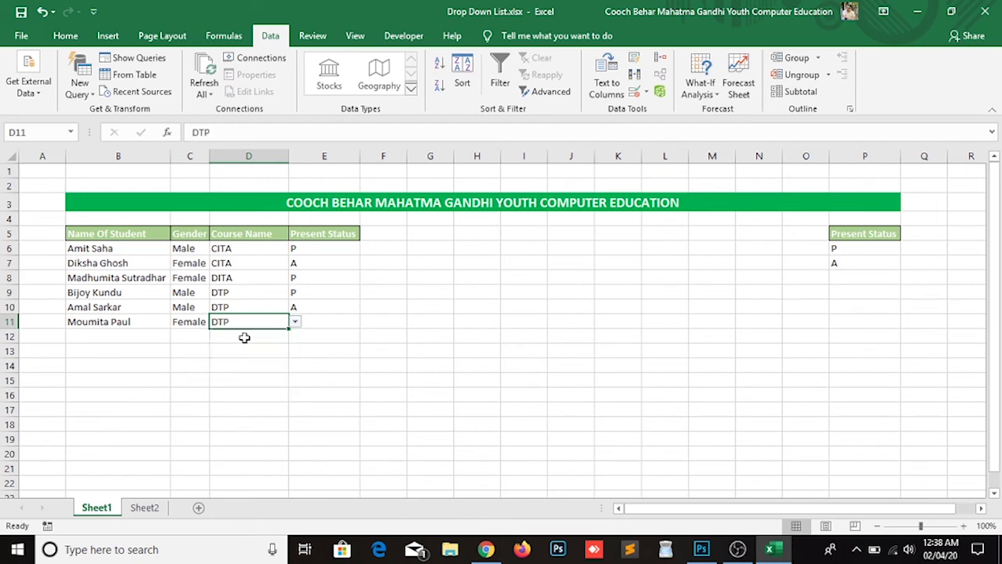